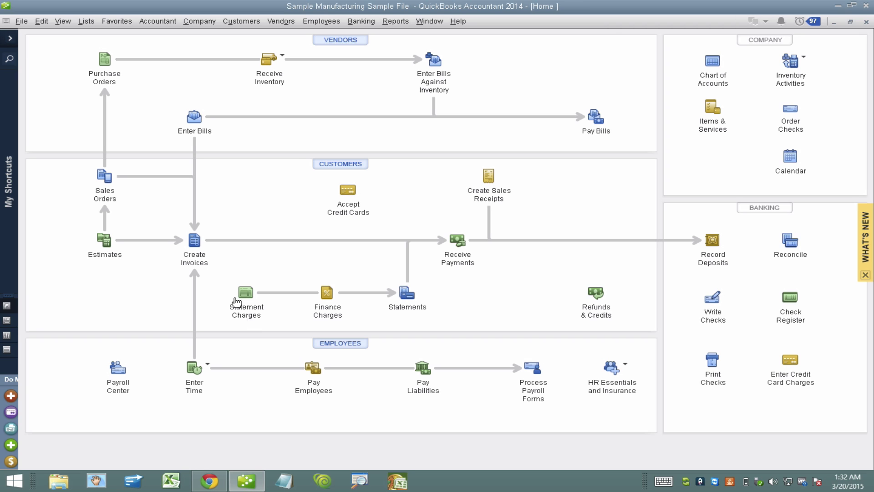
Open the Profit & Loss Detail report from Reports > Company & Financial.
click(393, 21)
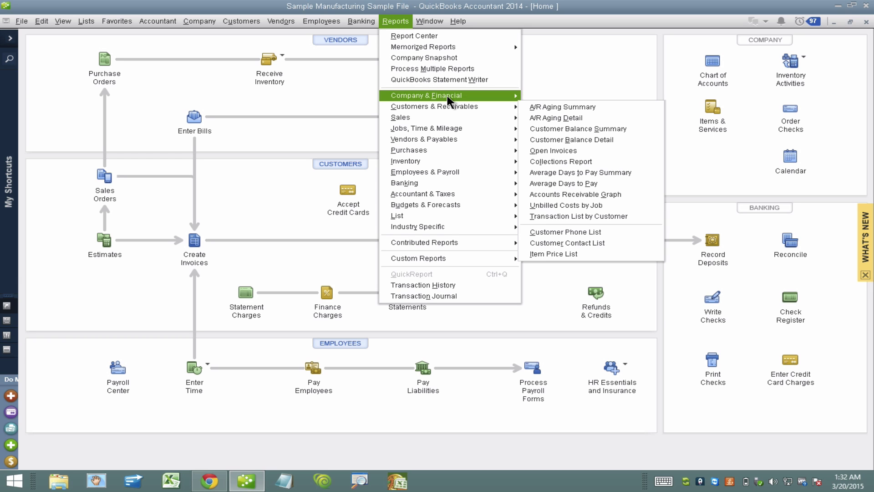
mouse_move(448, 99)
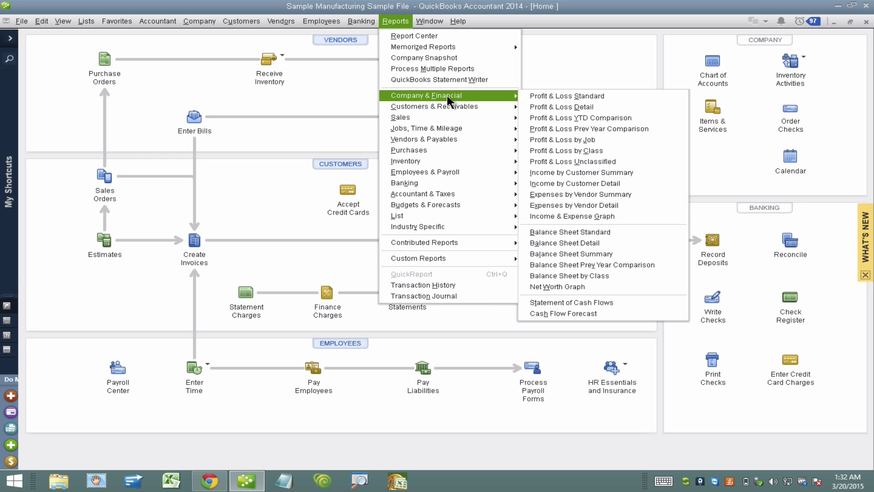
click(578, 108)
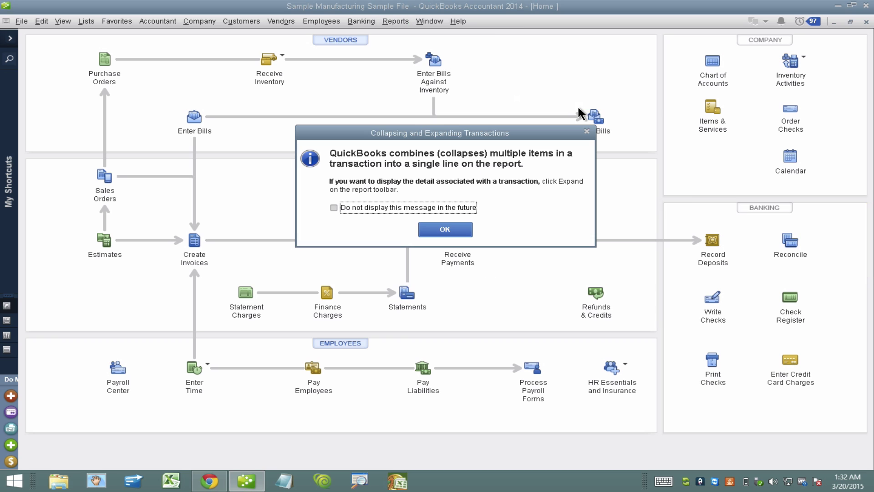
click(444, 229)
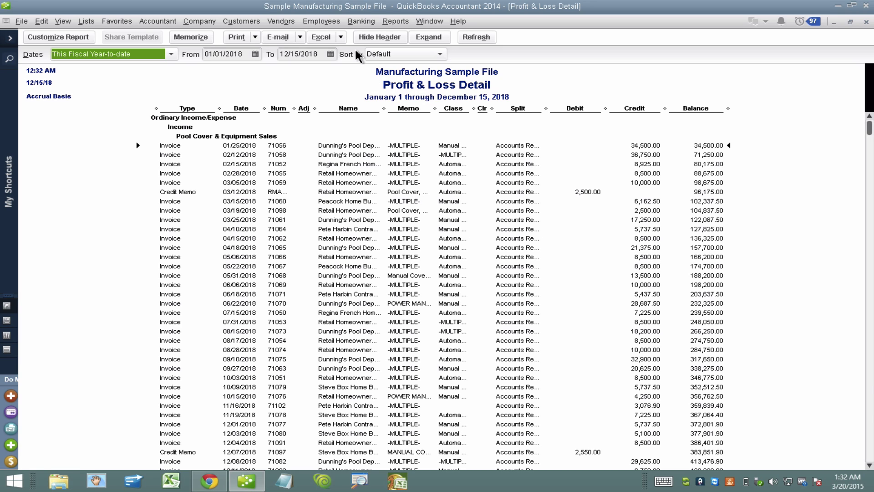
Export the report to a new Excel worksheet.
click(341, 37)
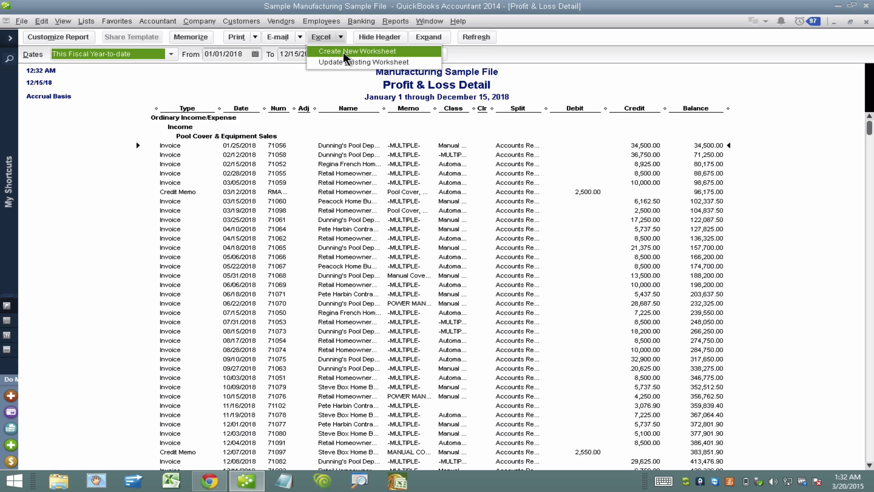
click(344, 54)
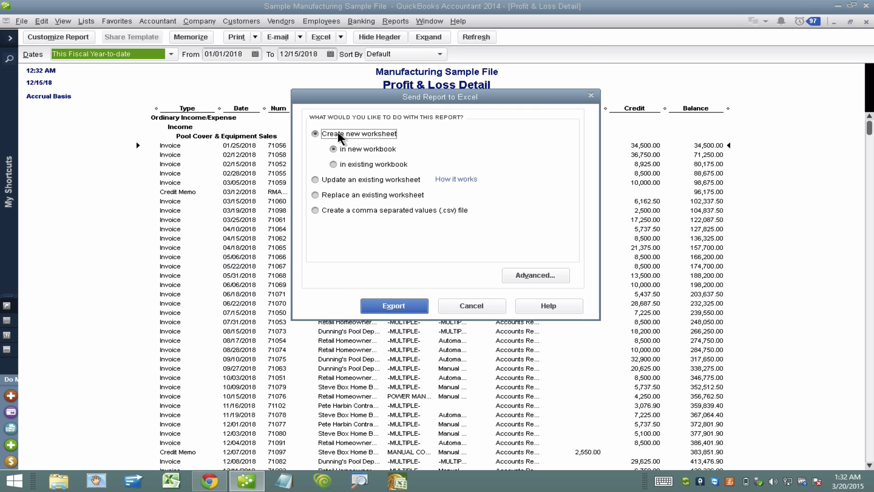
click(396, 306)
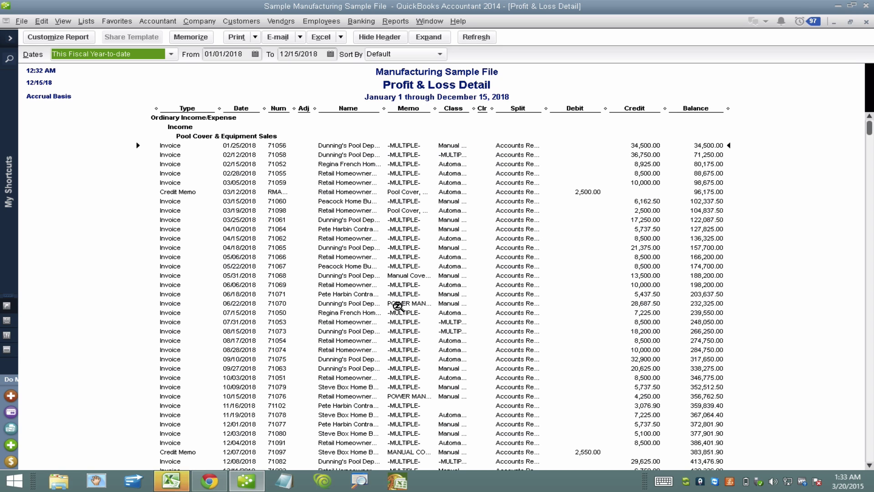
Close the exported Book2 workbook in Excel without saving.
click(181, 482)
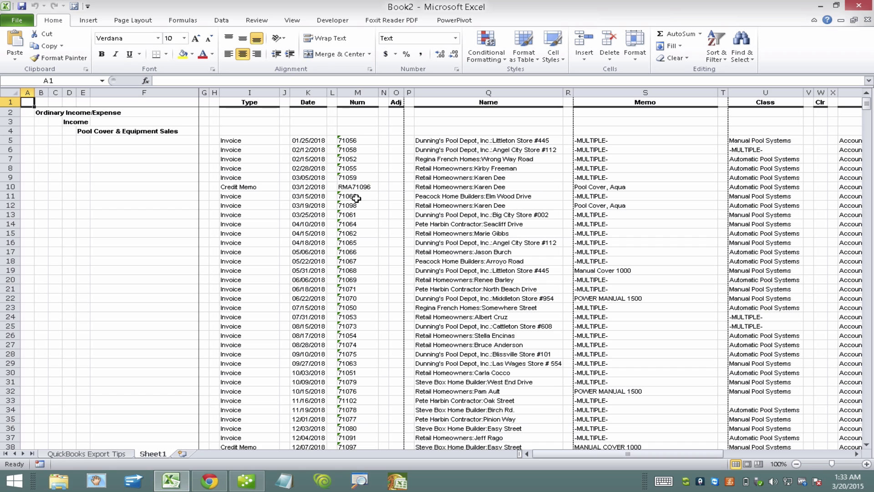
click(859, 6)
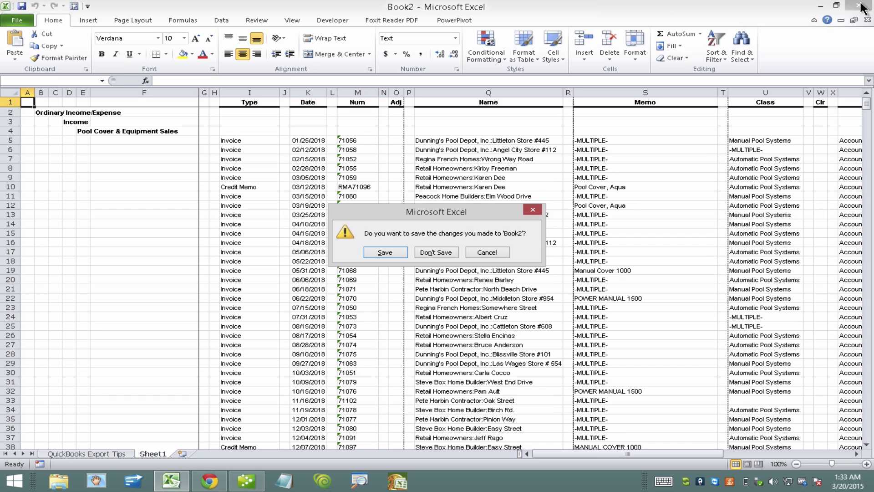
click(436, 254)
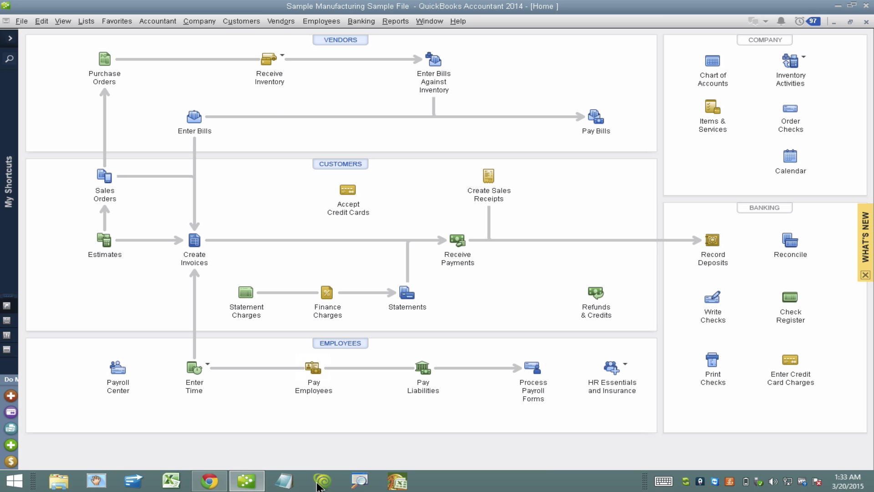
In Chrome's Google tab, go to the link bit.ly/QB2EXCEL.
click(215, 485)
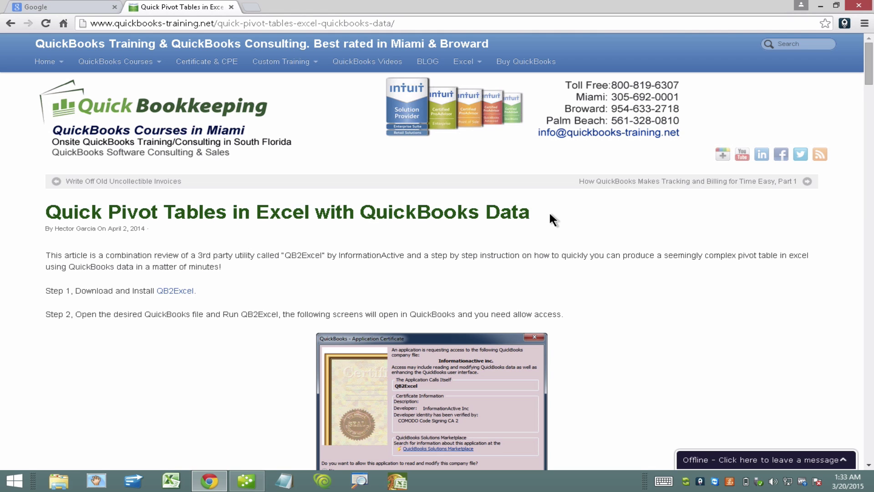
scroll(550, 215, down, 2)
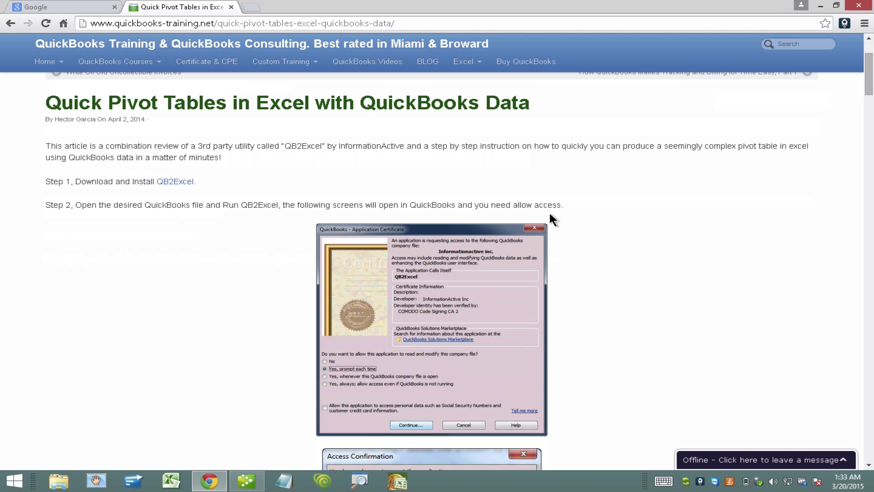
click(73, 7)
click(133, 23)
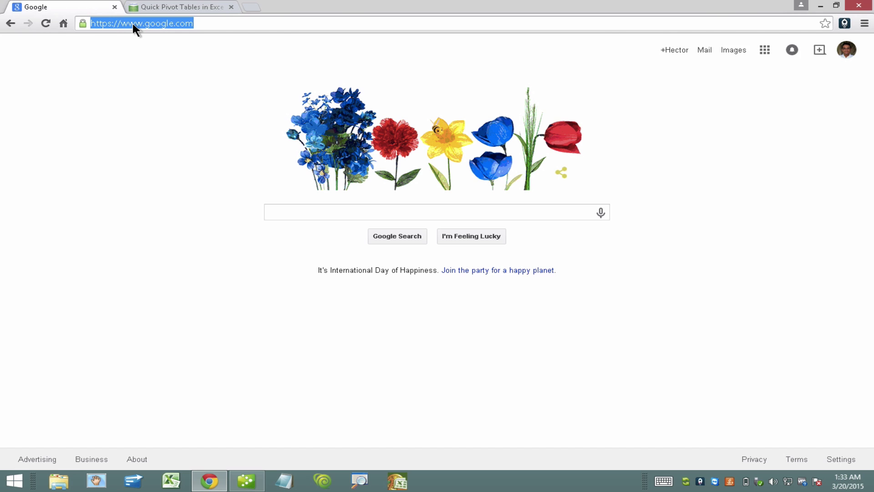
text(http://bit.ly/QB2EXCEL)
key(Return)
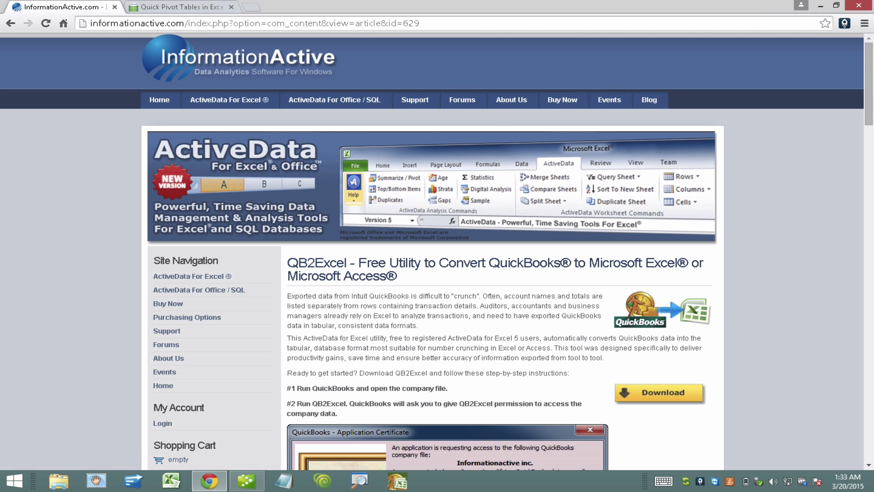
Jump to the QB2Excel Download section, then bring QuickBooks back to the front.
drag(870, 93, 872, 113)
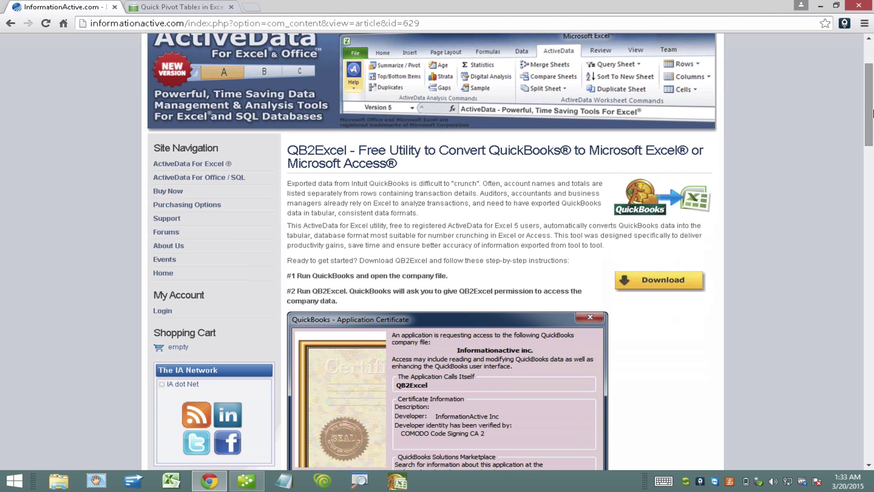
click(650, 282)
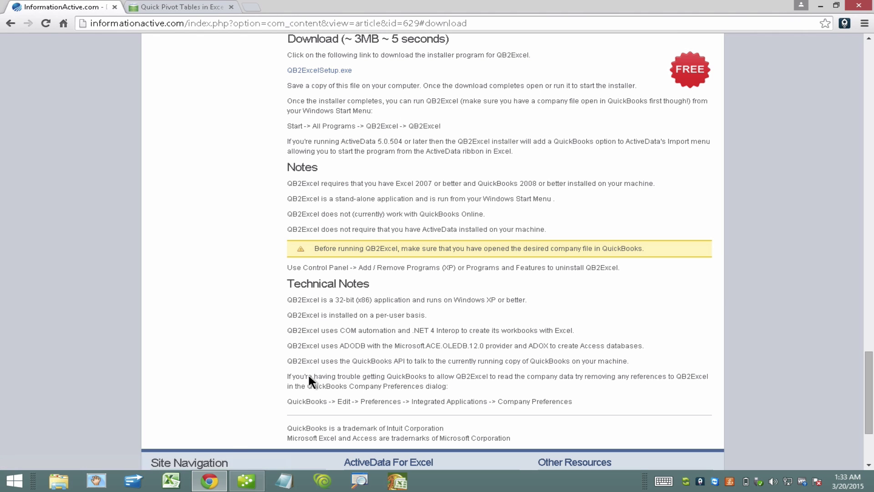
click(243, 482)
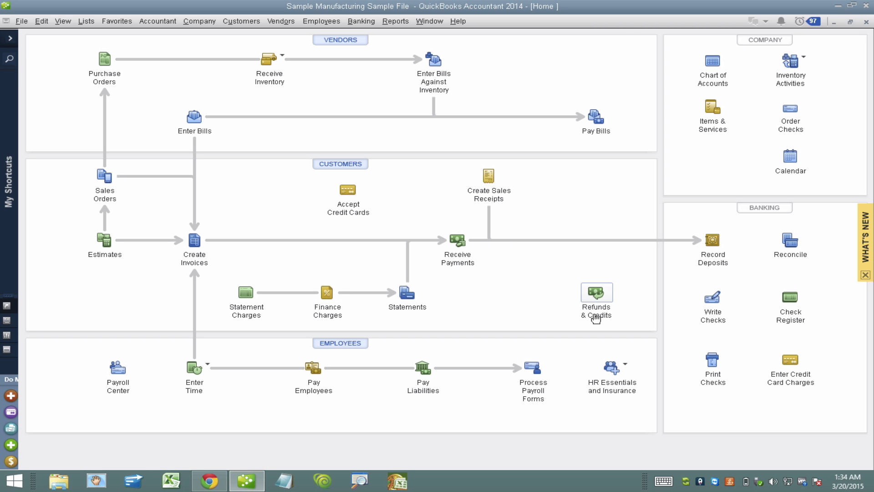
Launch QB2Excel and scroll the All Tables list down to InvoiceLineItems.
click(396, 482)
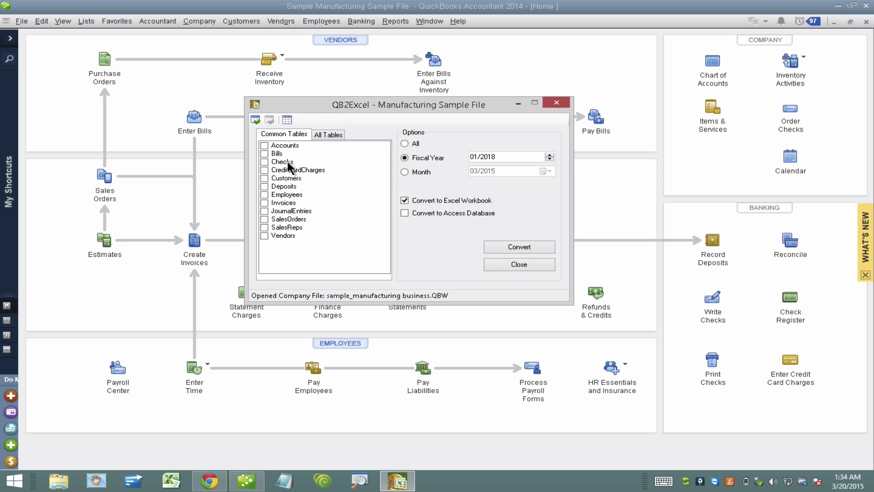
click(331, 135)
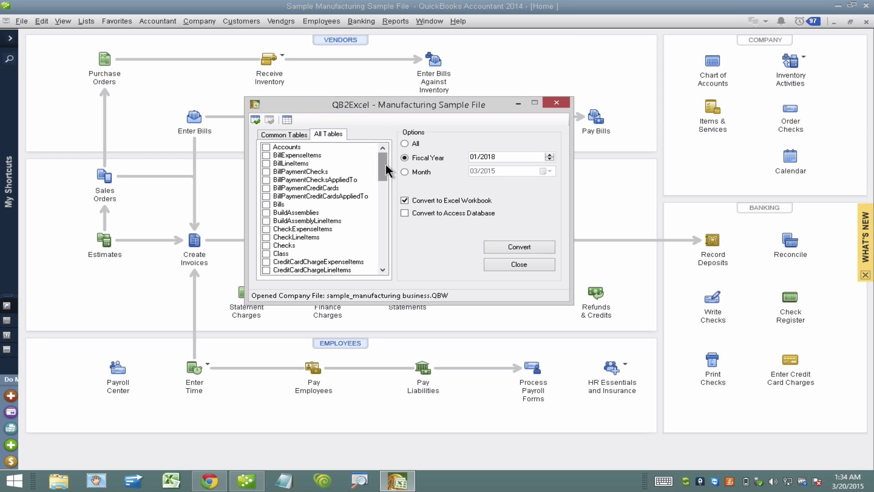
drag(386, 165, 386, 165)
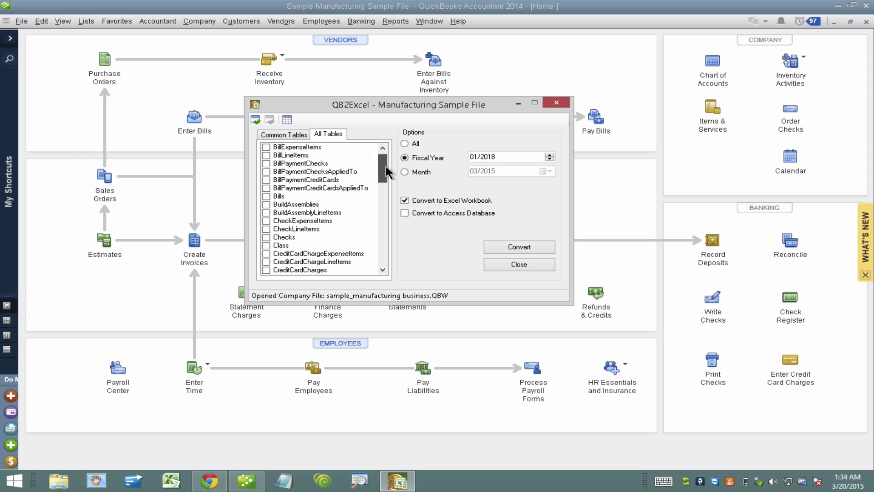
drag(386, 166, 384, 206)
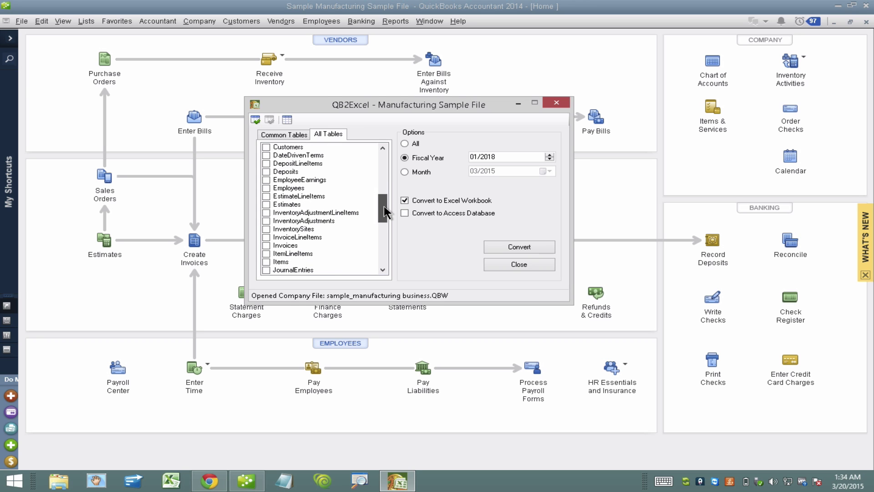
drag(384, 206, 385, 214)
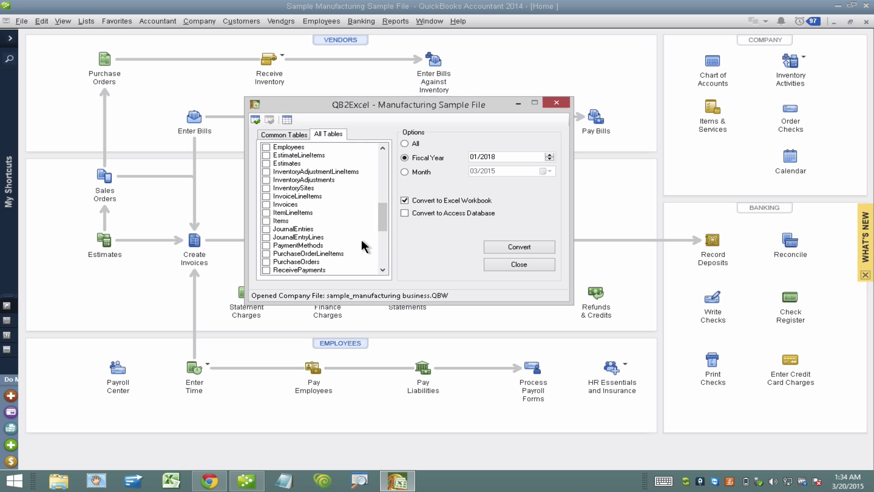
Tick InvoiceLineItems for conversion and set the period option to All.
click(264, 196)
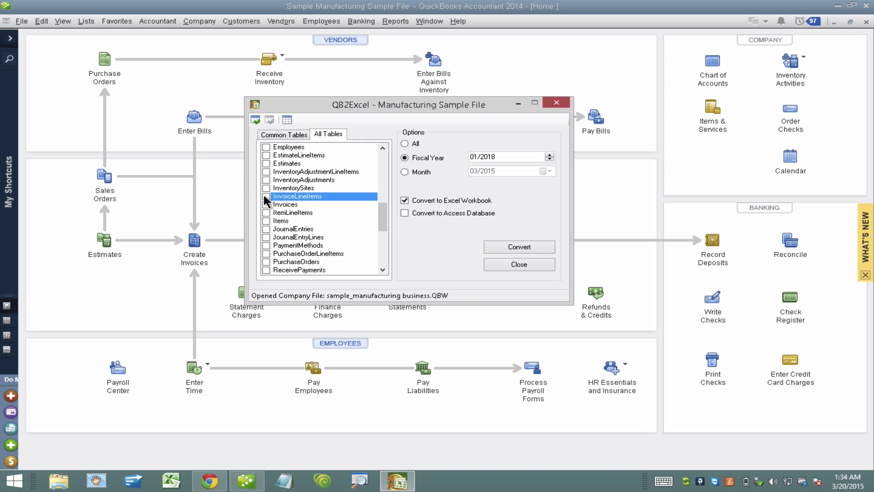
click(265, 196)
click(515, 156)
click(425, 172)
click(405, 143)
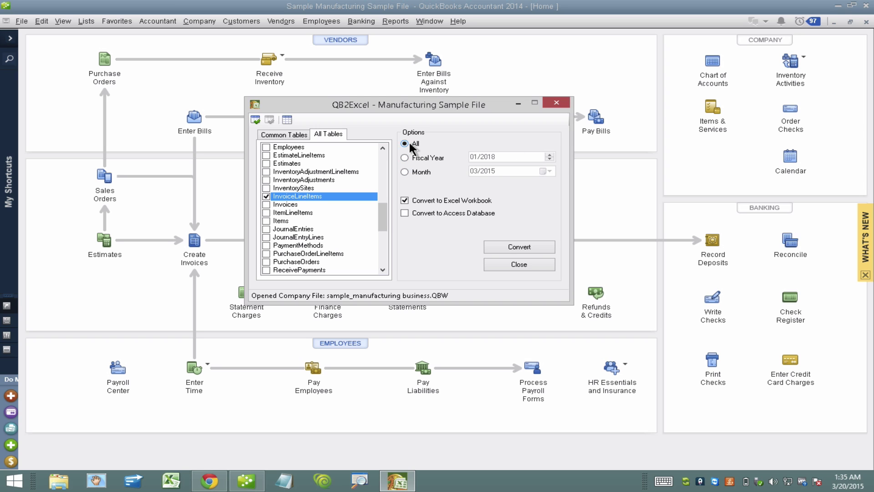
Convert to an Excel workbook and check the resulting Index and CompanyInfo sheets.
click(441, 198)
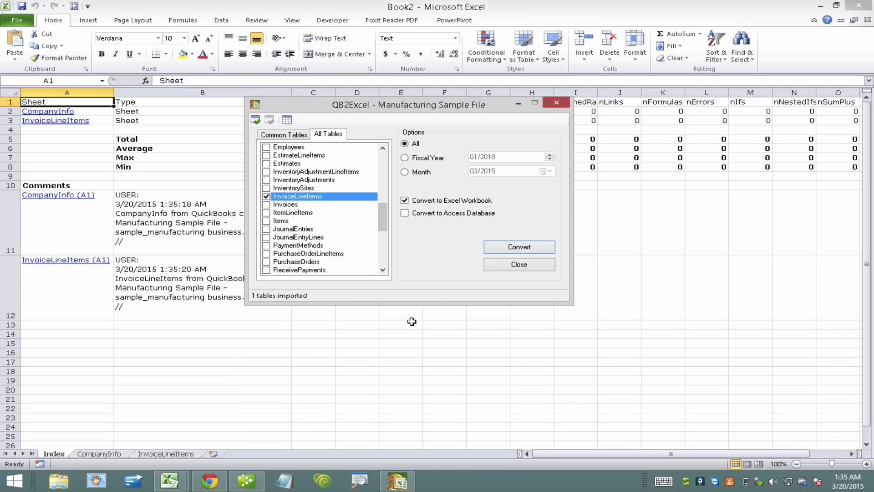
click(300, 390)
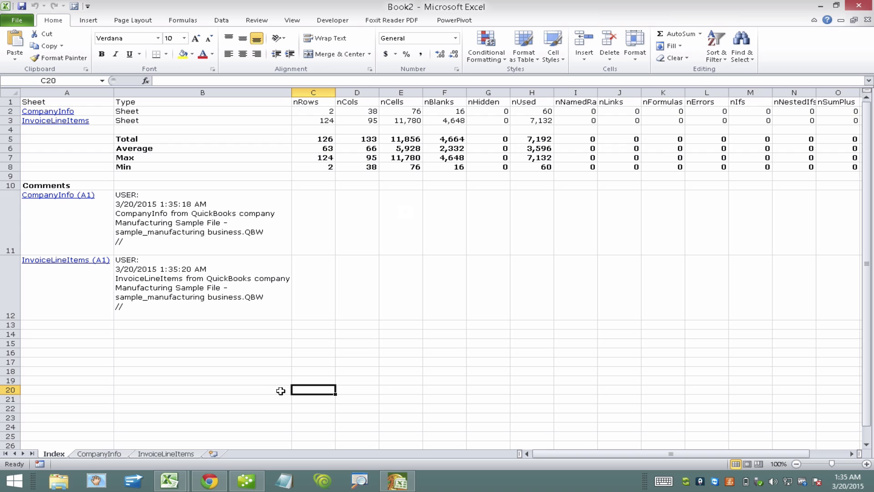
key(ctrl+Page_Down)
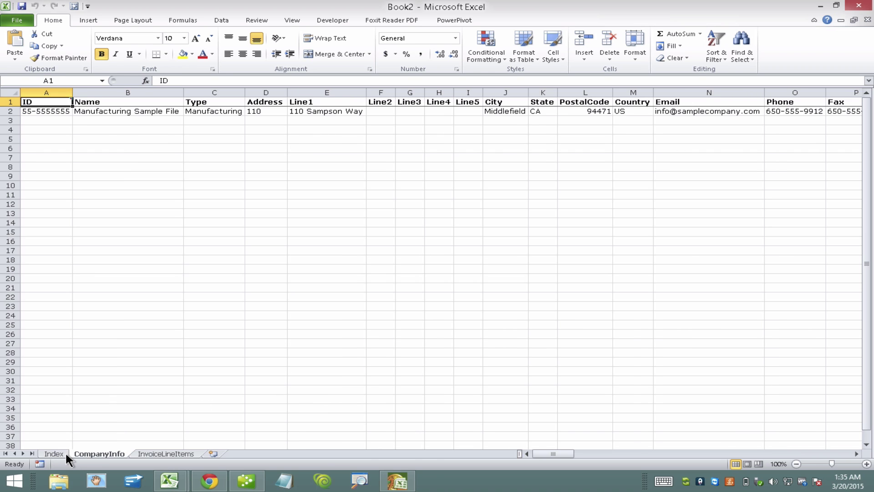
key(ctrl+Page_Up)
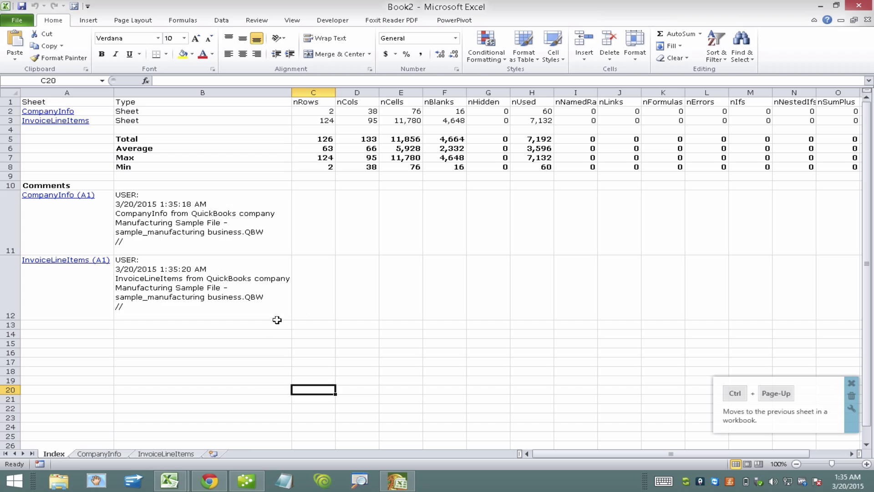
Select all the invoice data on the InvoiceLineItems sheet with Ctrl+A.
click(172, 453)
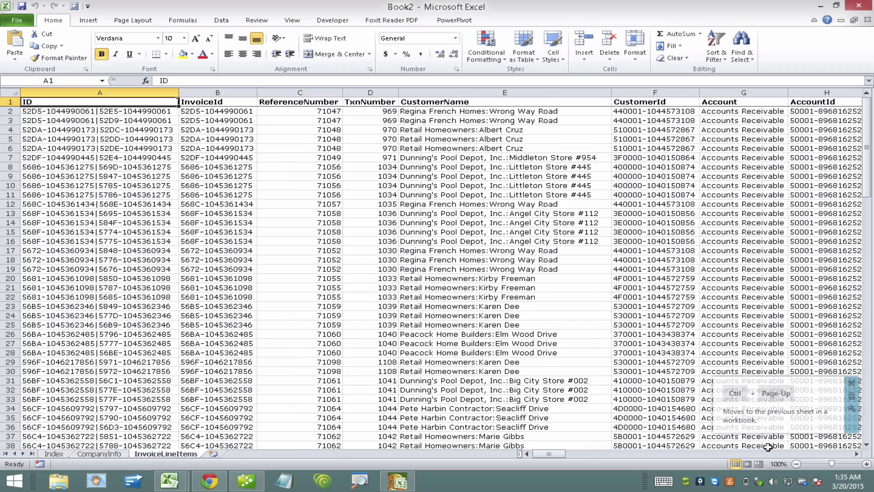
drag(549, 453, 506, 440)
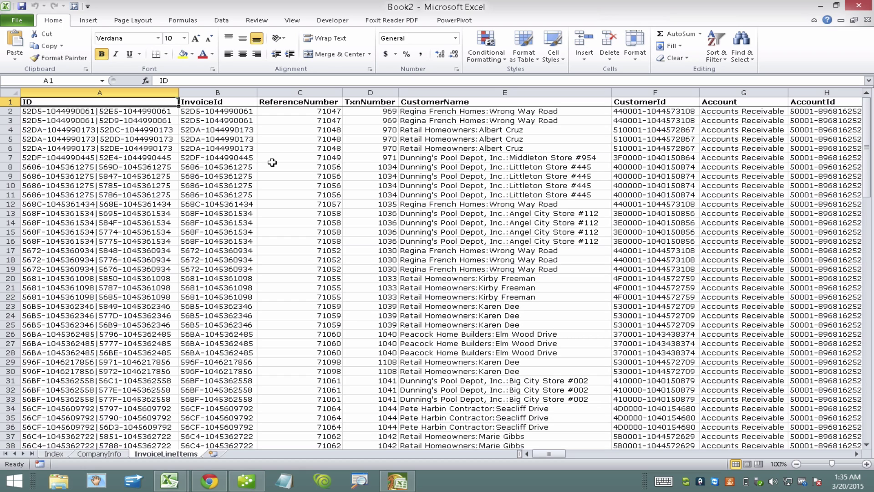
click(419, 196)
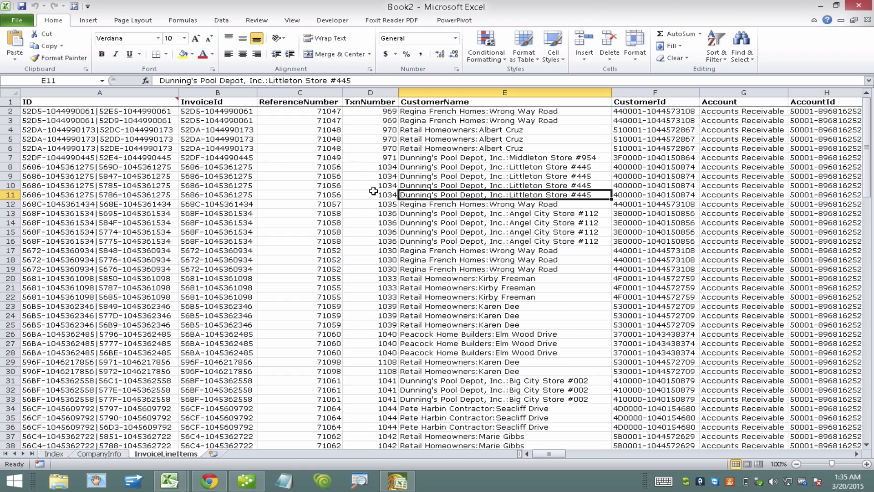
click(159, 182)
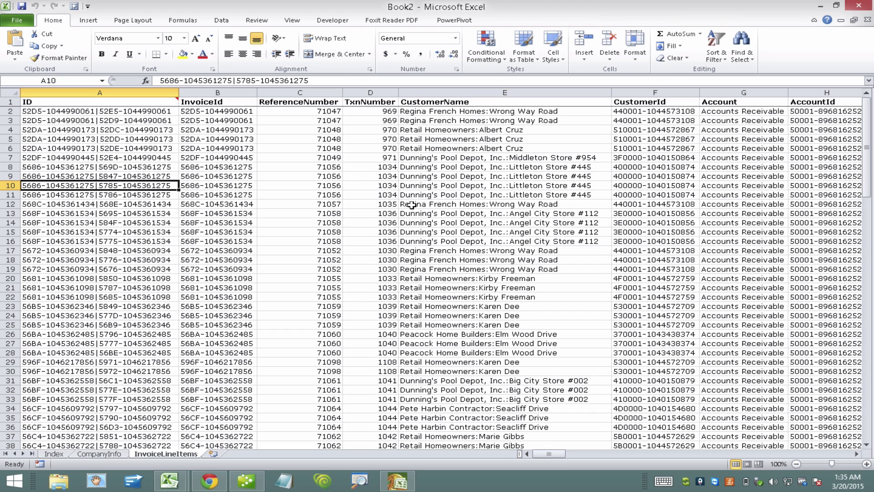
key(ctrl+a)
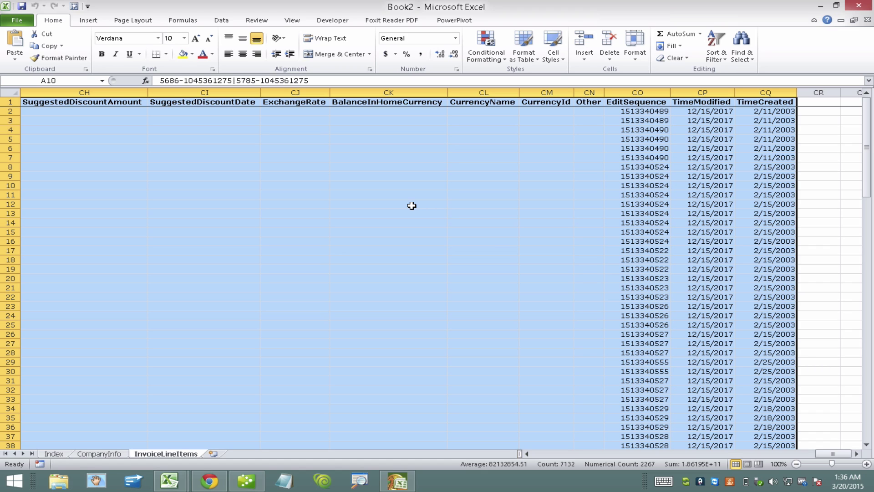
Insert a pivot table on a new sheet with ItemName as the row labels.
click(93, 19)
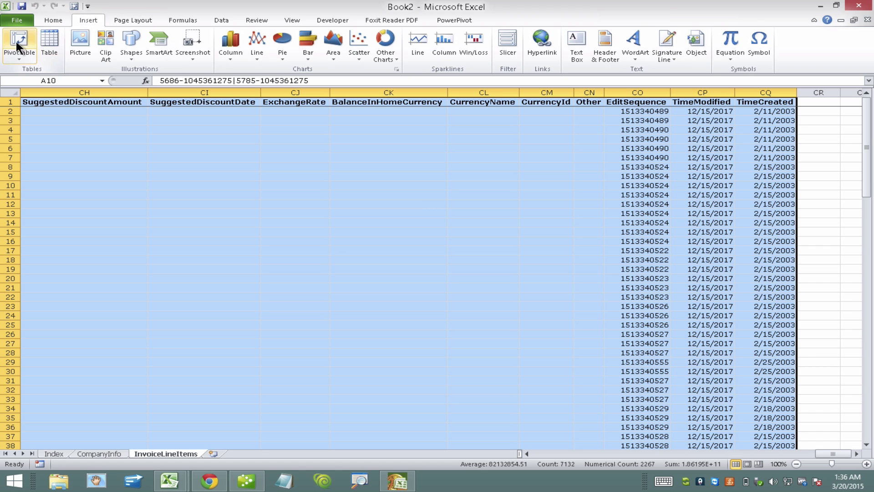
click(13, 42)
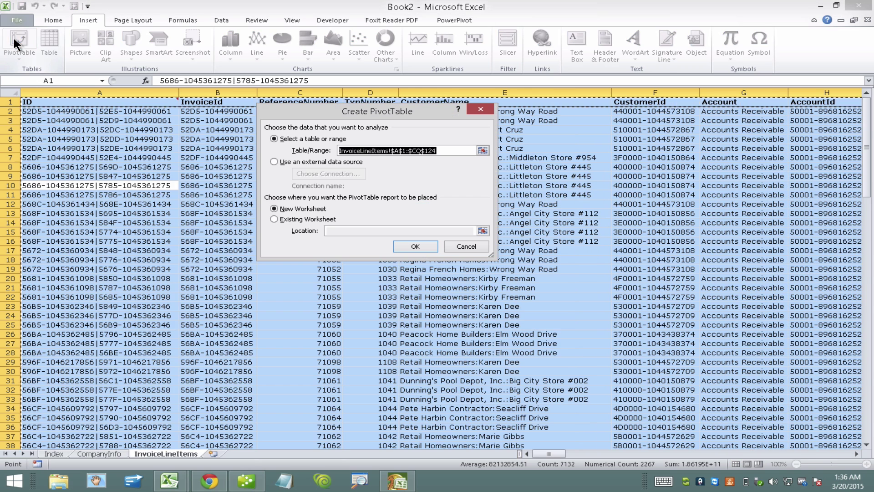
click(406, 247)
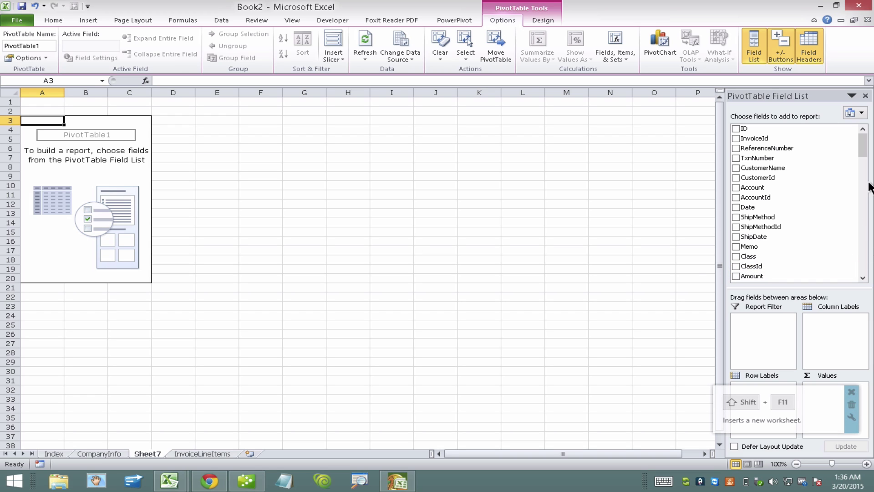
drag(862, 151, 861, 217)
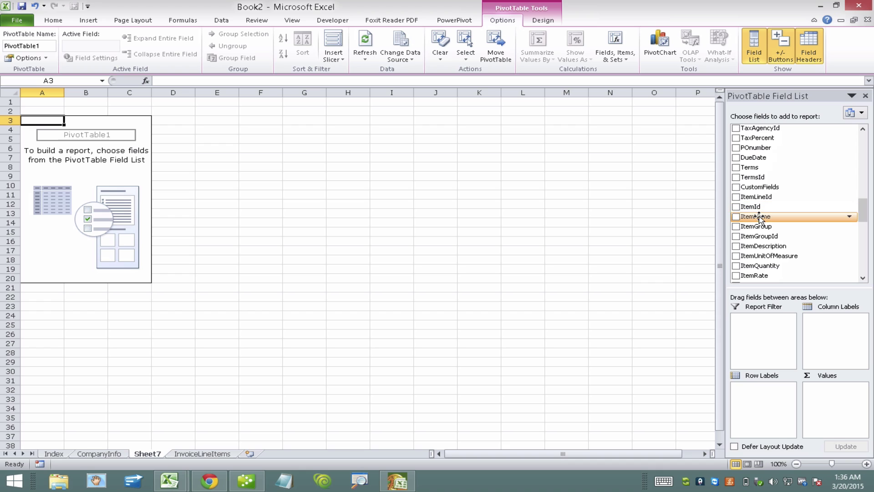
drag(760, 218, 755, 398)
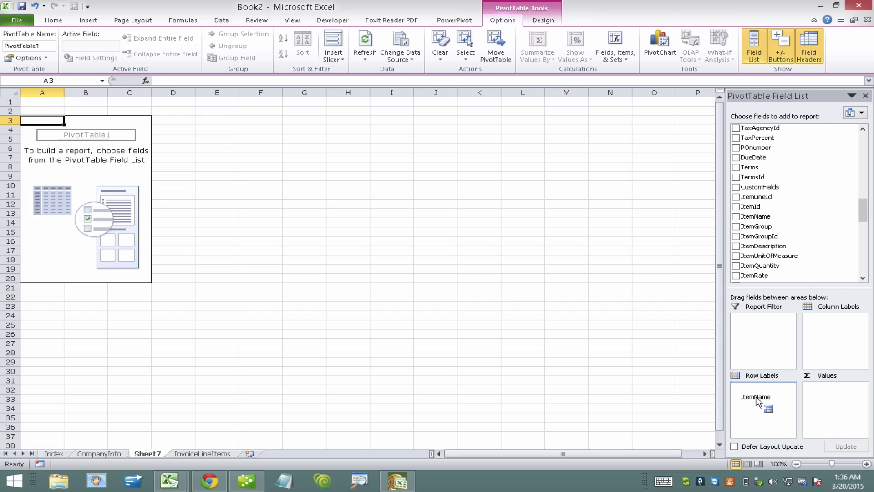
drag(757, 401, 756, 400)
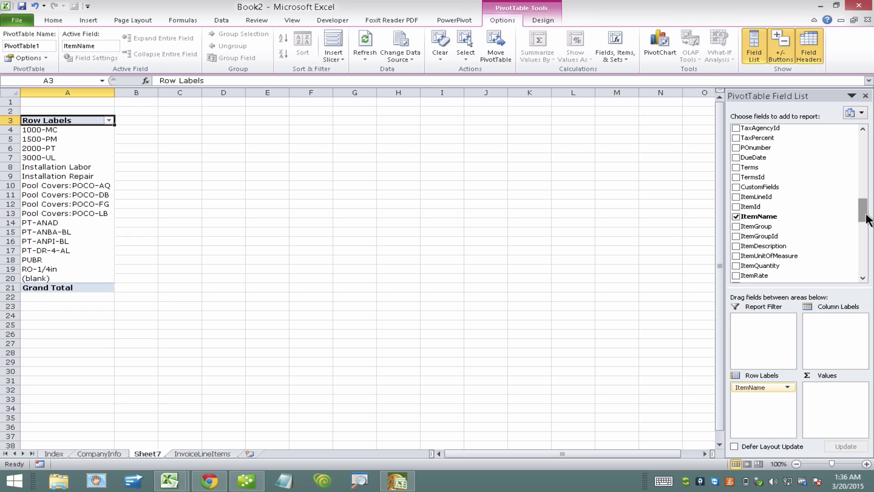
Add ItemQuantity and ItemAmount to the pivot Values as counts, narrowing column B.
drag(868, 220, 867, 224)
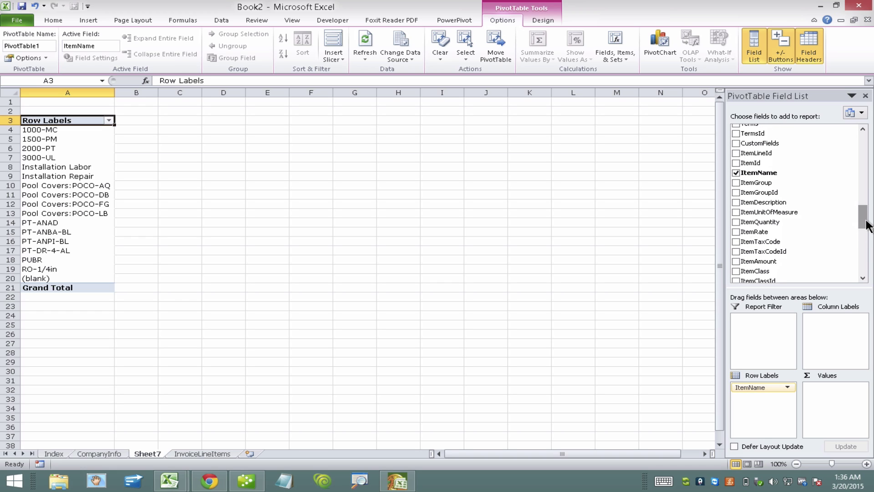
click(763, 223)
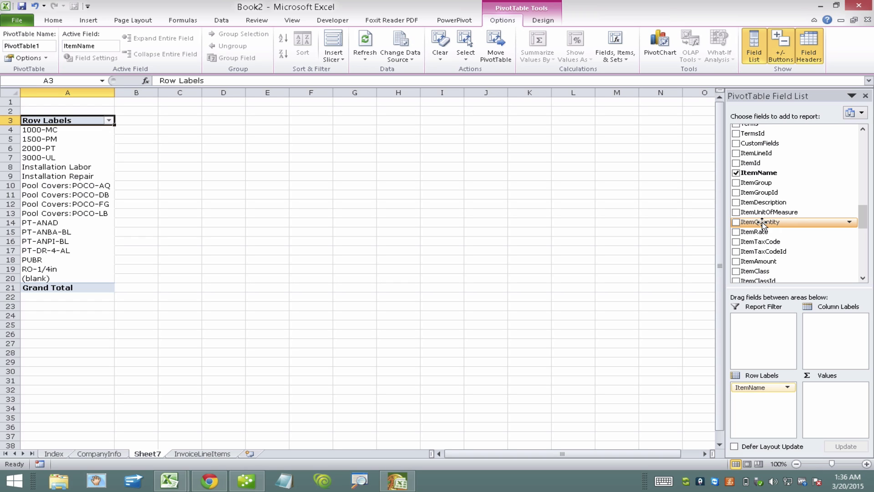
drag(763, 223, 827, 392)
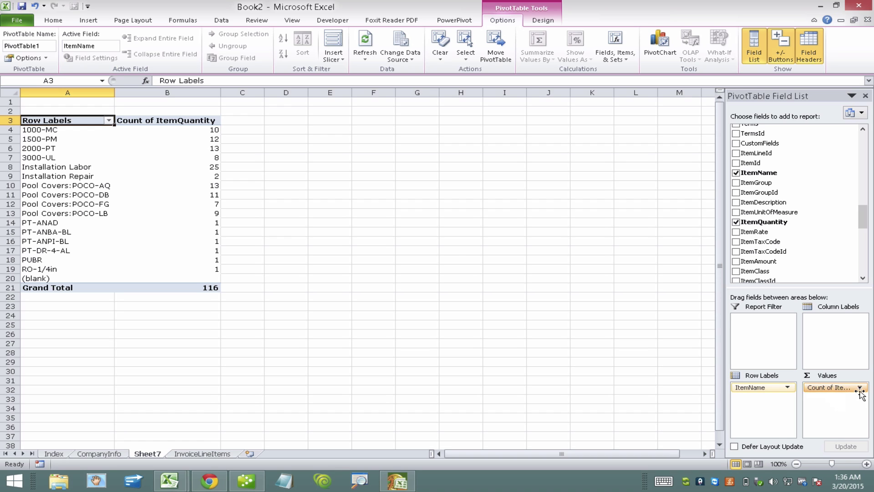
drag(220, 93, 157, 92)
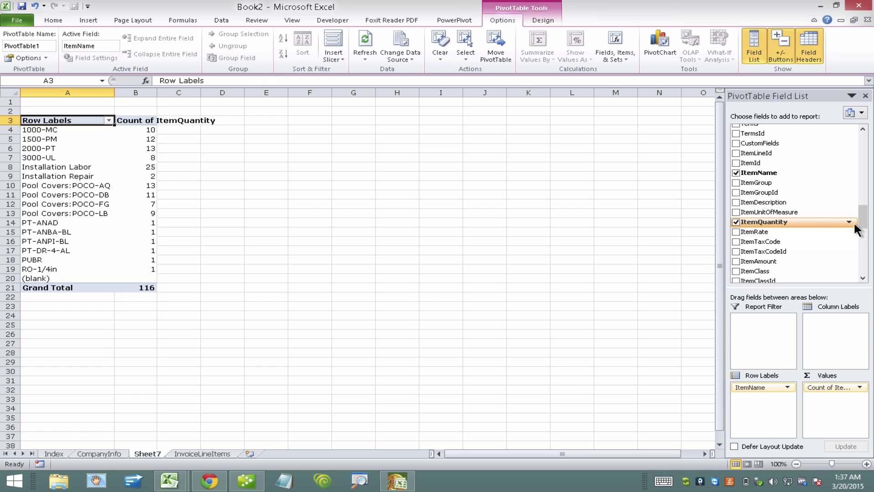
drag(760, 261, 846, 416)
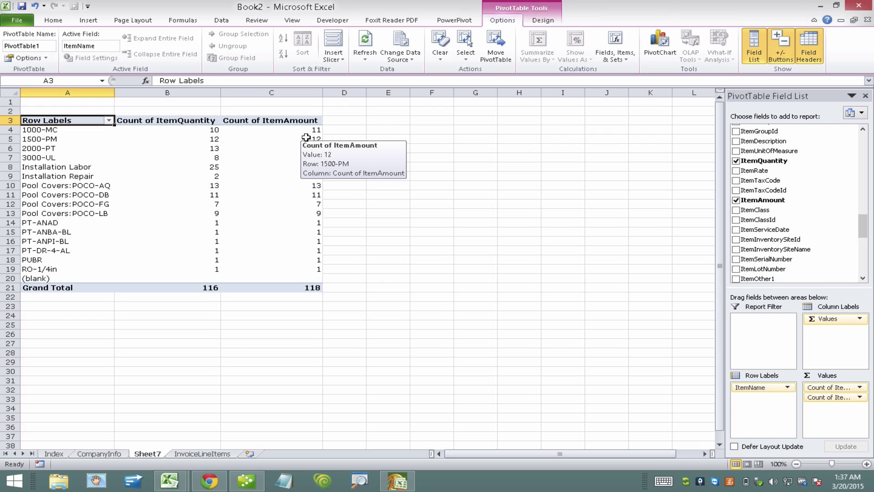
Change the ItemAmount value field to summarize by Sum.
click(860, 397)
click(810, 385)
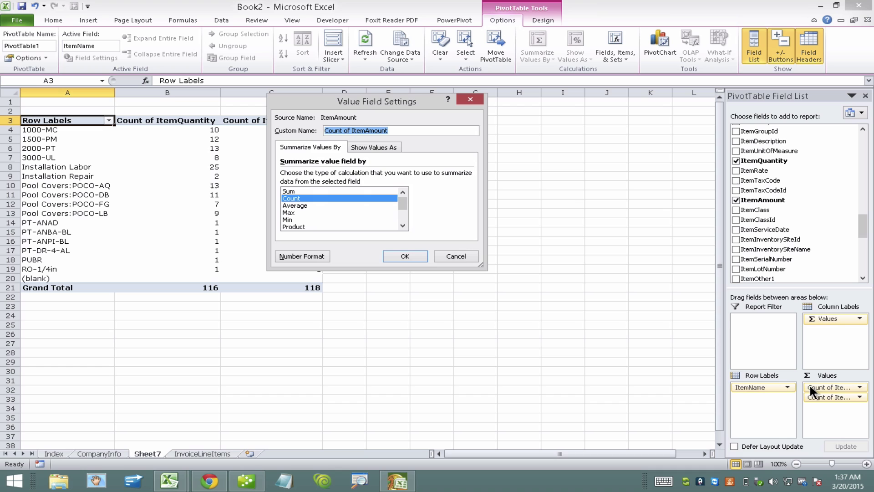
click(292, 192)
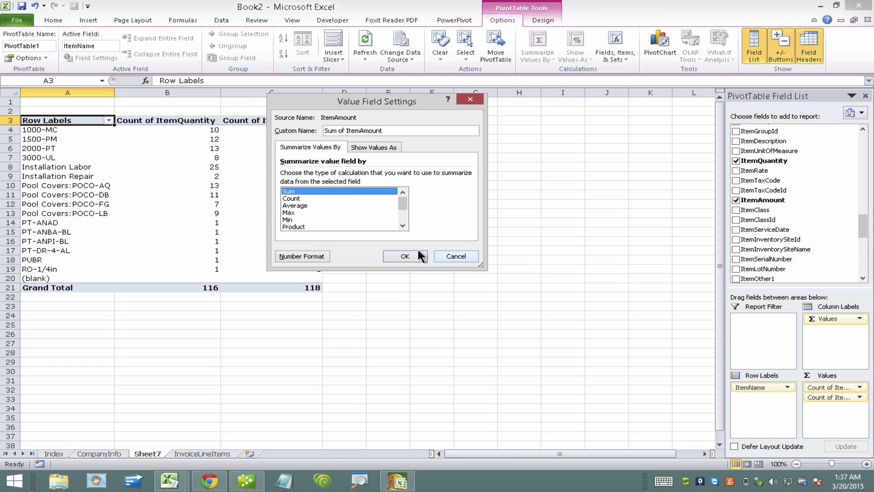
click(403, 256)
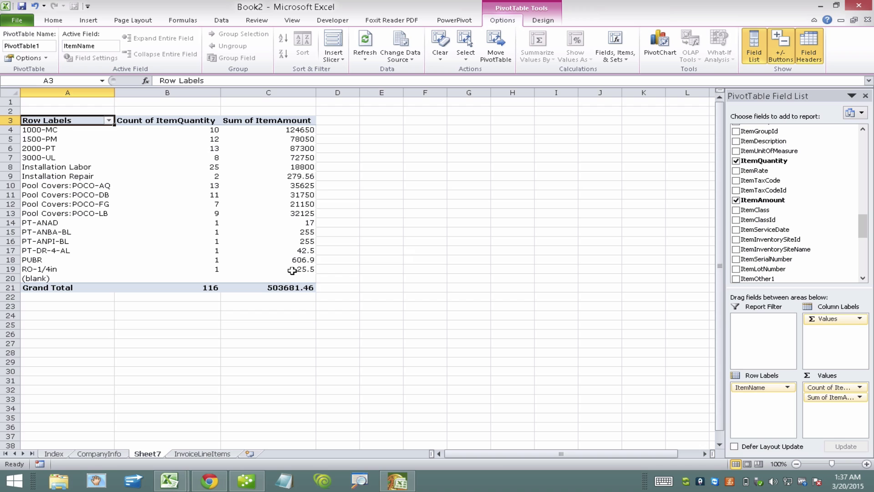
Apply Accounting format to the summed amounts in C4:C20, then show InvoiceLineItems.
drag(292, 278, 287, 129)
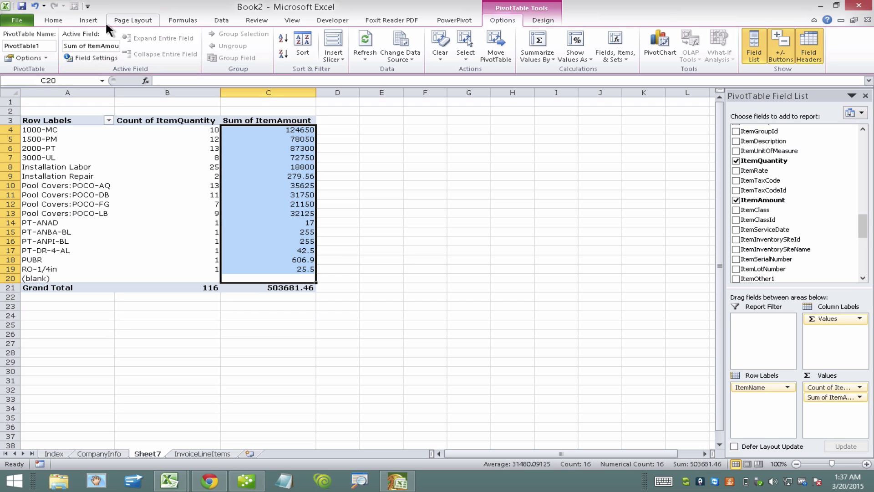
click(53, 20)
click(385, 54)
click(242, 166)
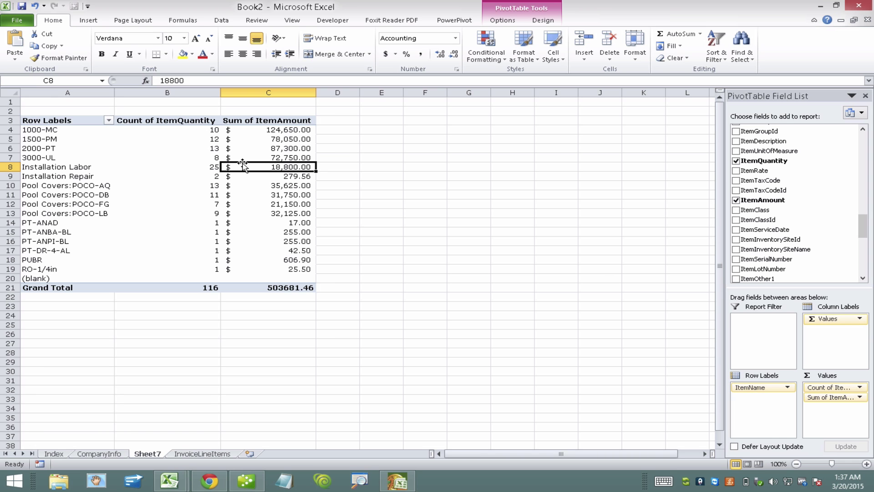
key(ctrl+Page_Down)
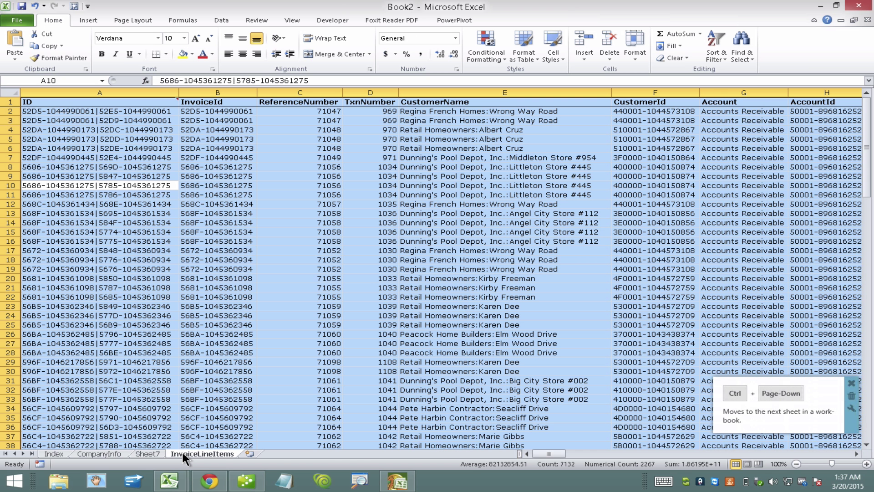
Restore the QB2Excel converter window from the taskbar.
click(403, 481)
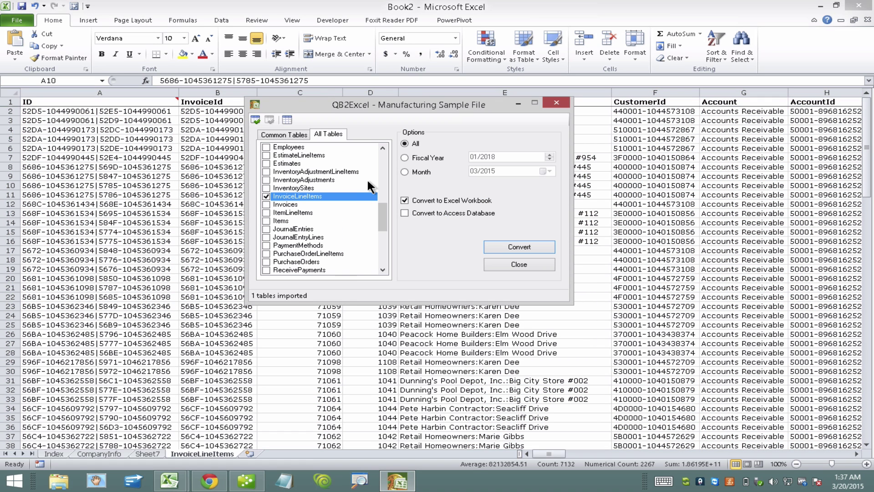